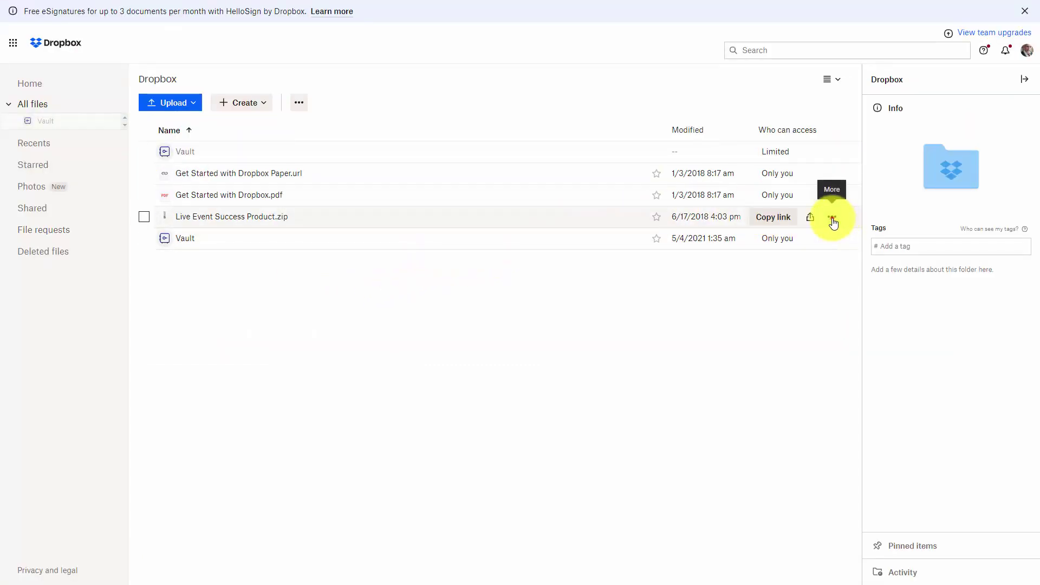
# Step: Copy the Dropbox share link for Live Event Success Product.zip
pyautogui.click(832, 219)
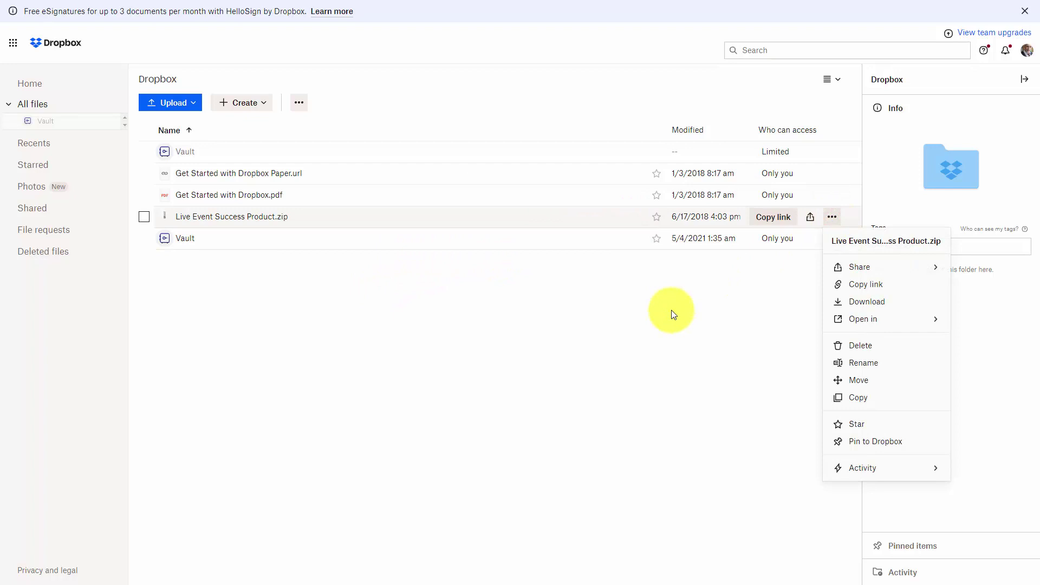
pyautogui.click(861, 286)
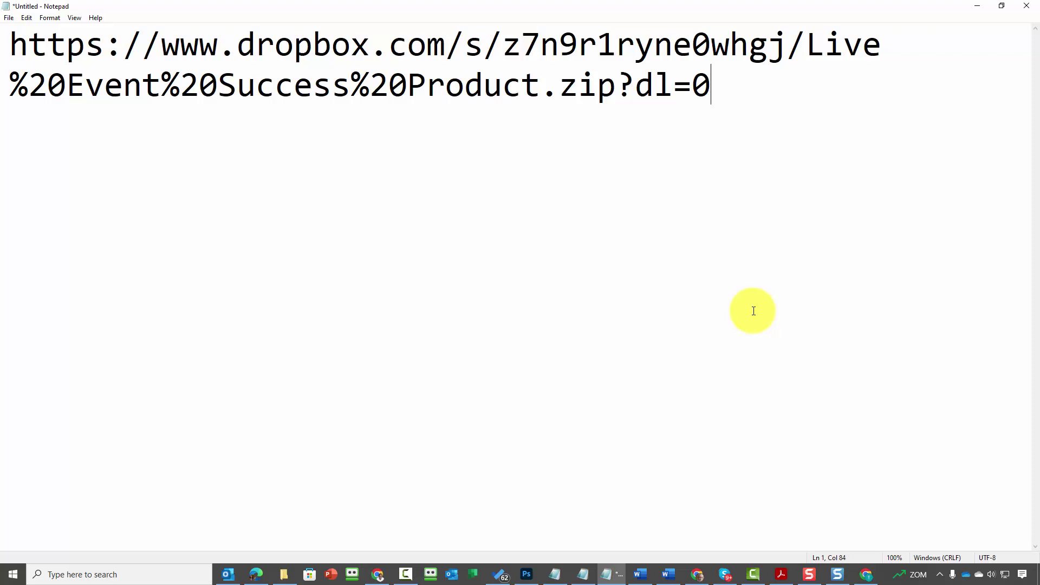
# Step: Change the end of the Dropbox link from dl=0 to dl=1
pyautogui.press('BackSpace')
pyautogui.write('1')
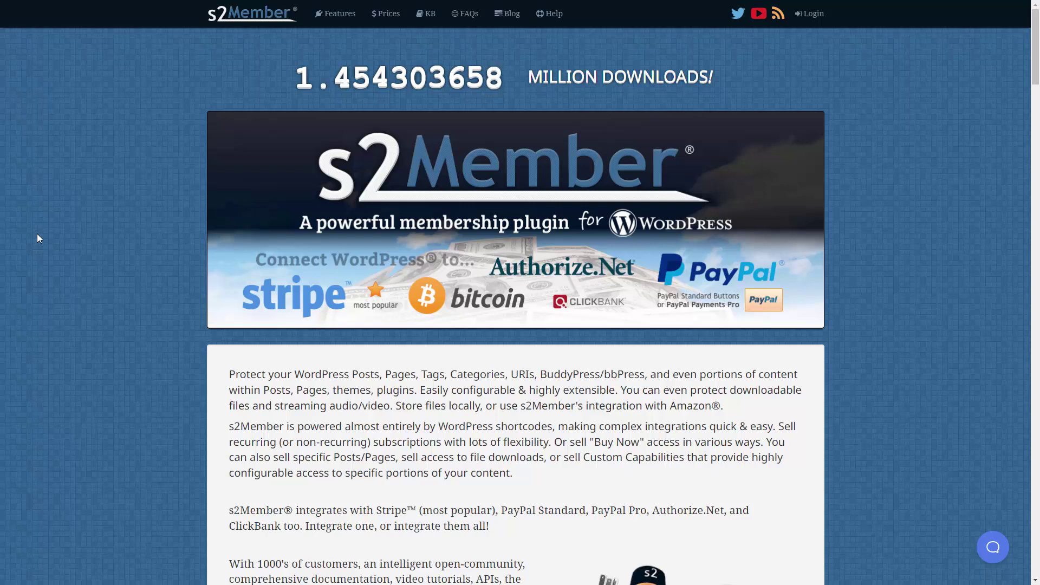
# Step: Switch to the Google results for 'wishlist member protect files folders'
pyautogui.hotkey('ctrl', 'Tab')
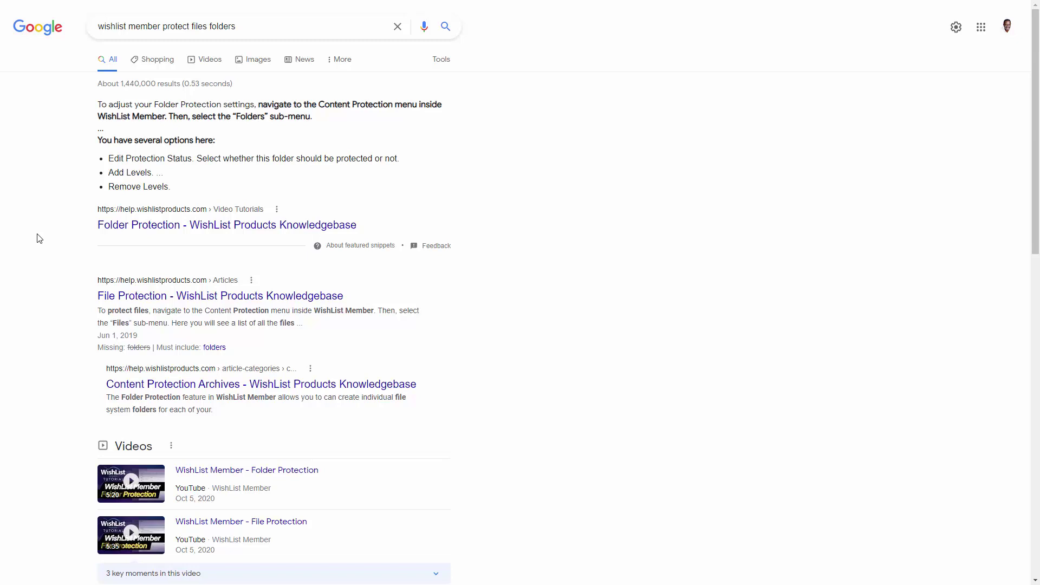
# Step: Open the 'File Protection - WishList Products Knowledgebase' search result
pyautogui.click(232, 295)
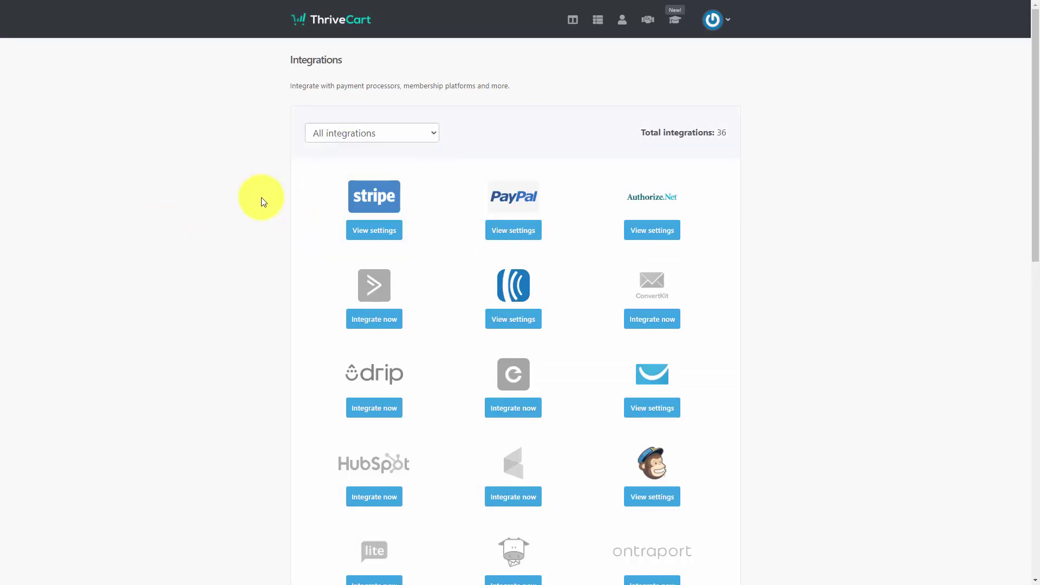
# Step: Open the product's MailChimp settings and start a new behaviour rule
pyautogui.click(644, 497)
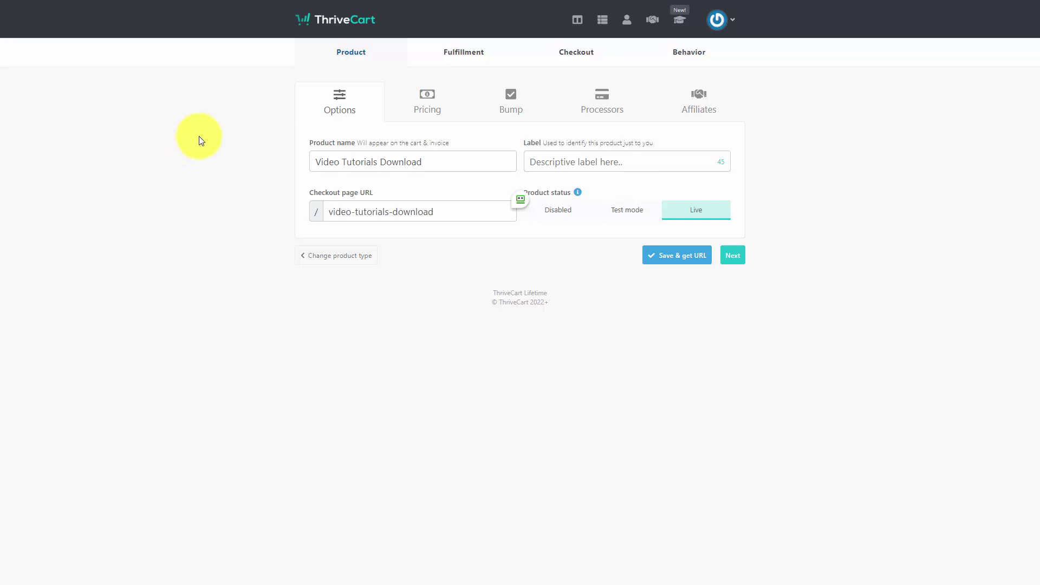
pyautogui.click(685, 57)
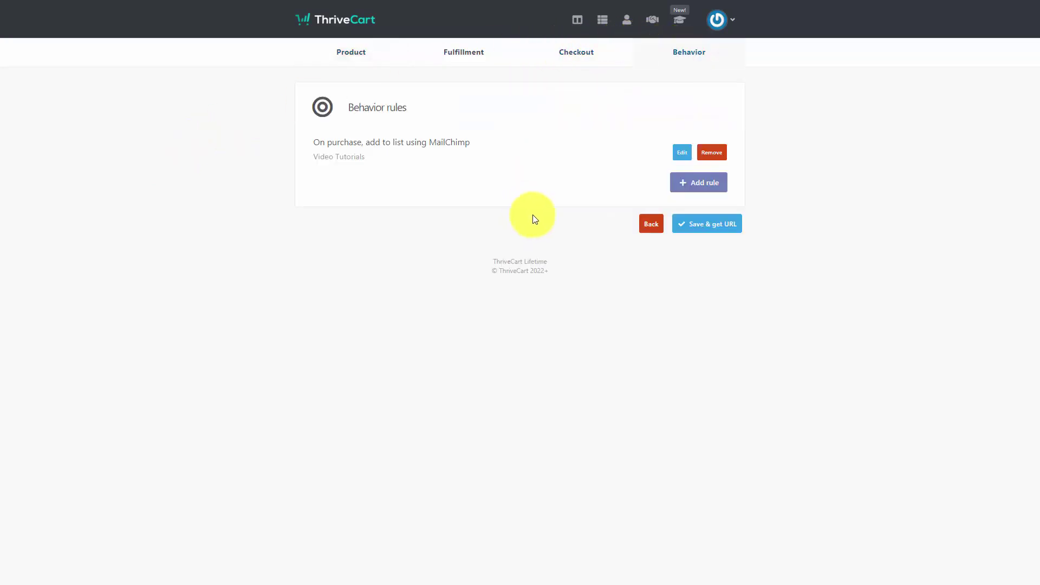
pyautogui.click(693, 183)
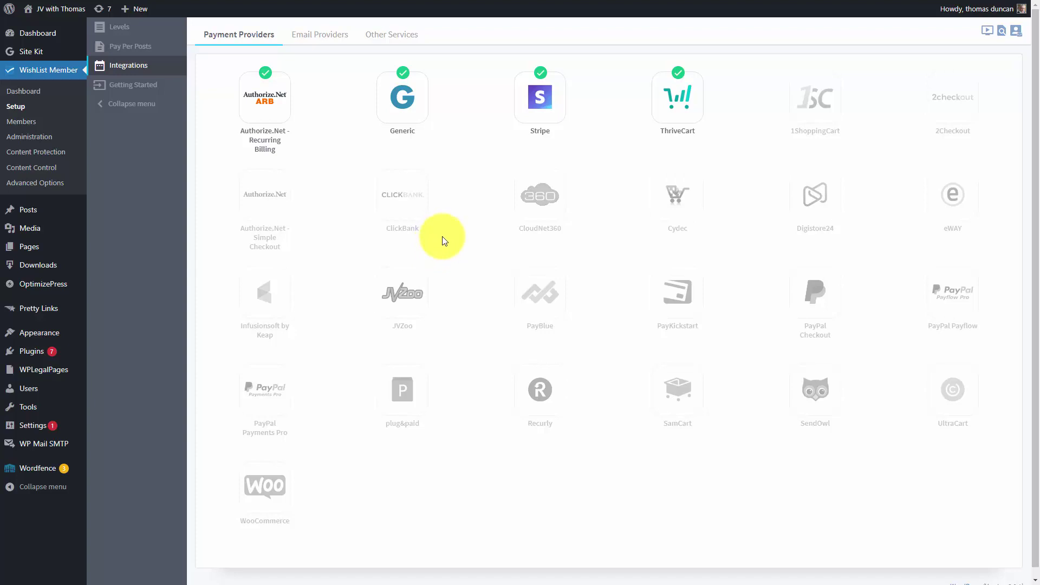
# Step: Show WishList Member's Email Providers integrations
pyautogui.click(332, 37)
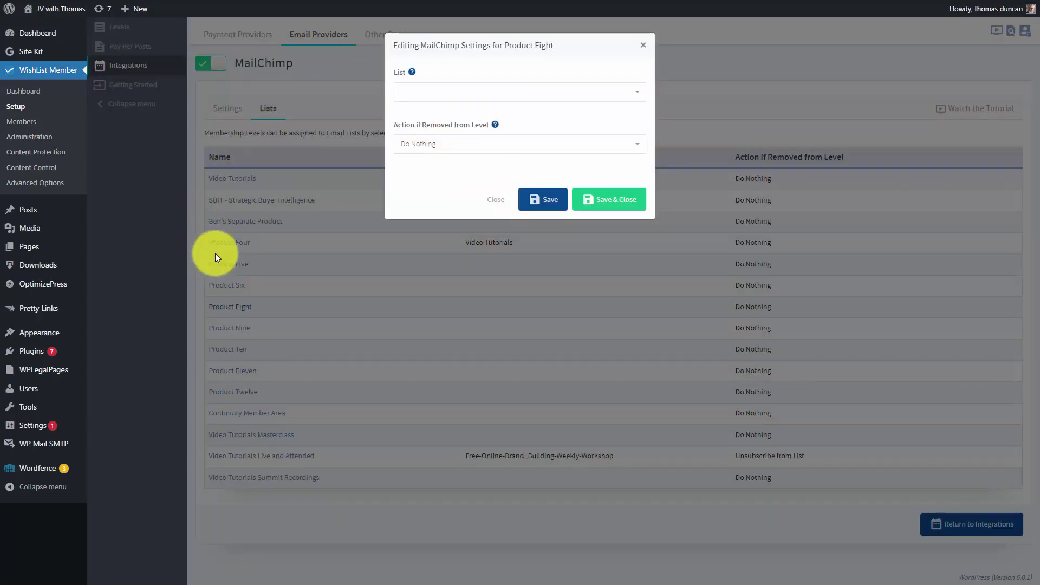
# Step: Map Product Eight to the Video Tutorials MailChimp list
pyautogui.click(615, 97)
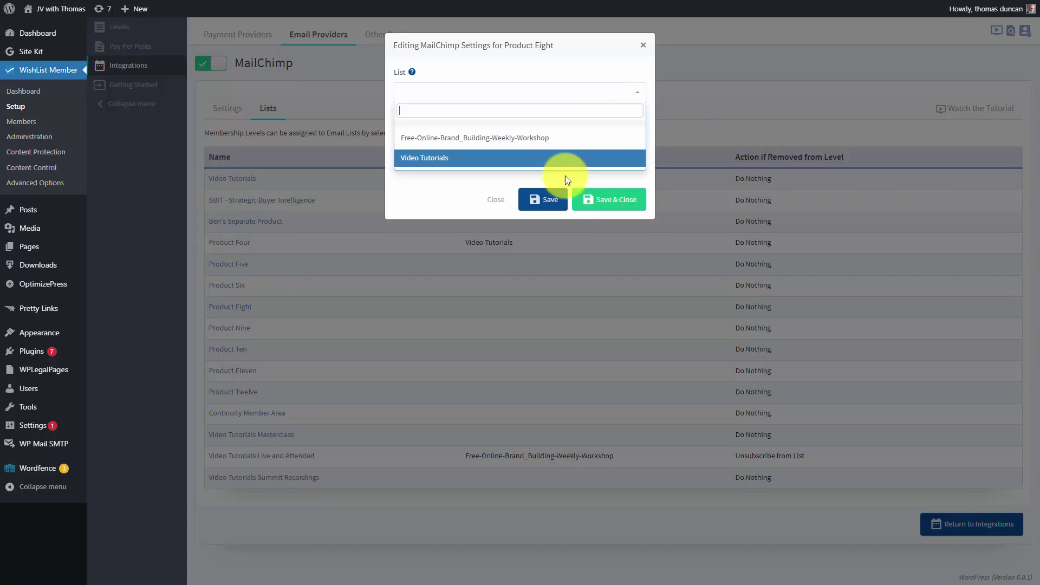
pyautogui.click(560, 165)
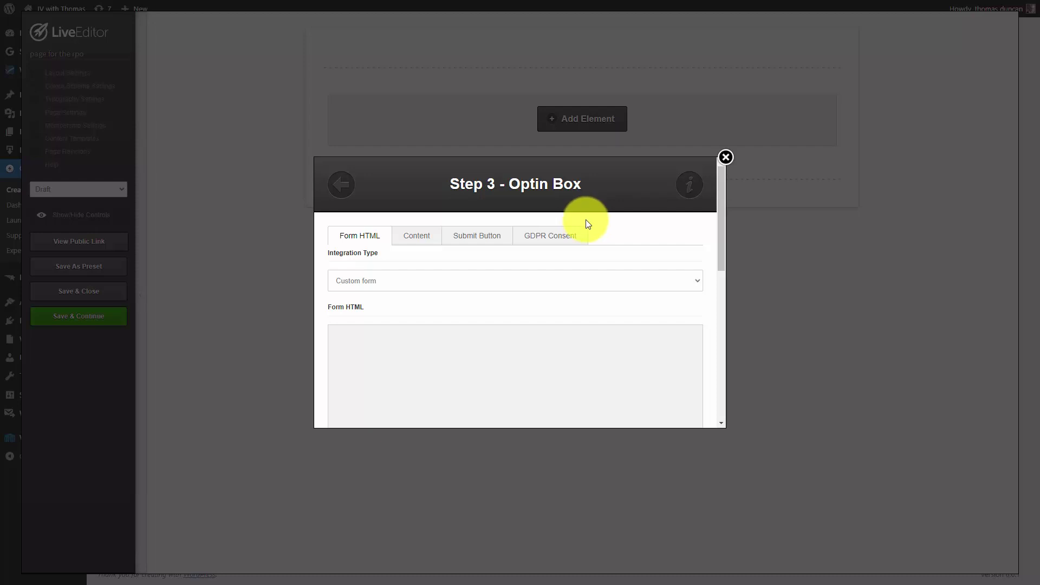
# Step: Insert an opt-in form using the MailChimp integration and the Video Tutorials list
pyautogui.click(428, 281)
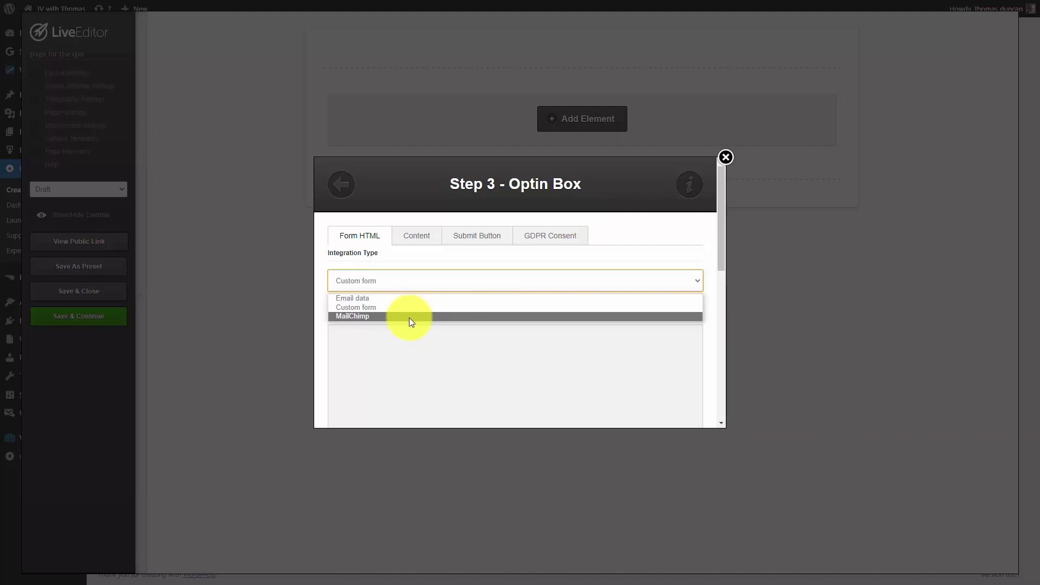
pyautogui.click(406, 317)
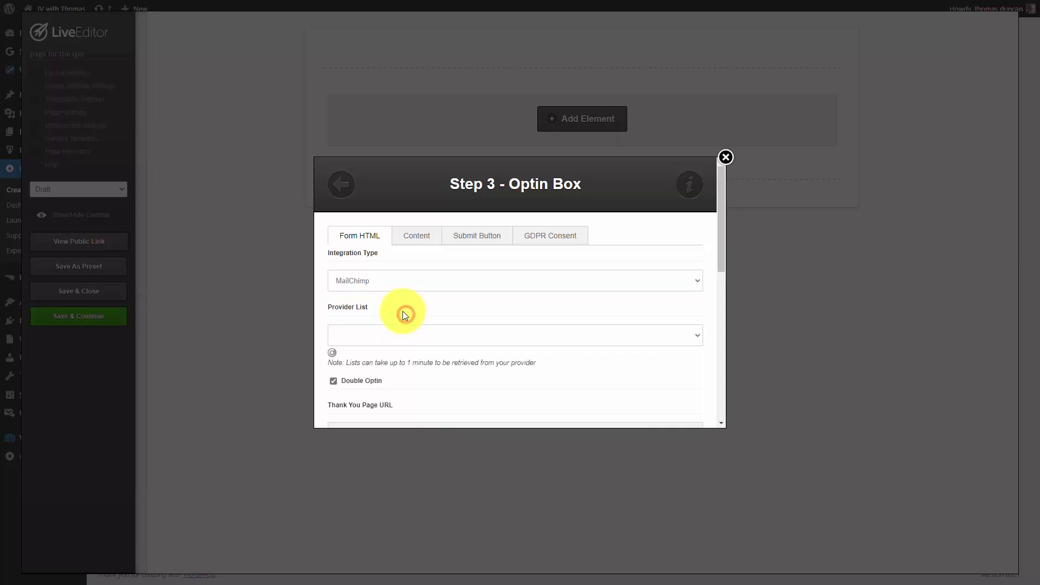
pyautogui.click(493, 336)
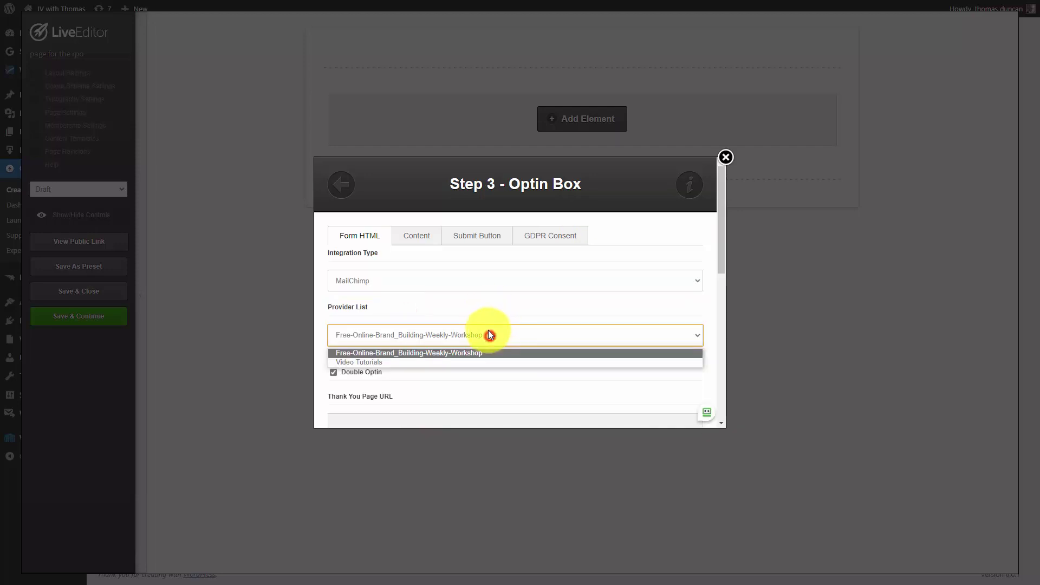
pyautogui.click(481, 361)
pyautogui.scroll(-8, 580, 365)
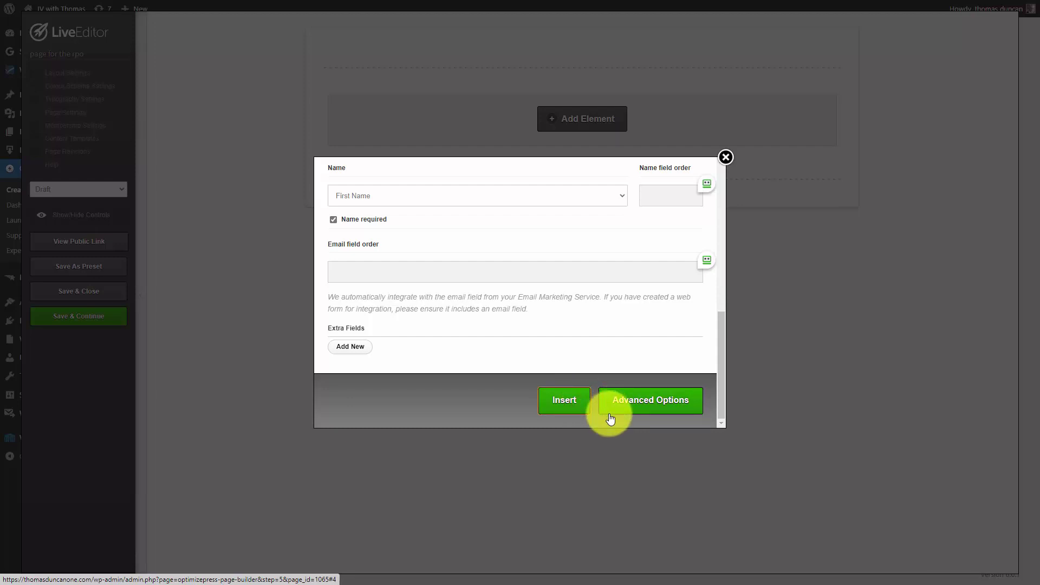
pyautogui.click(610, 414)
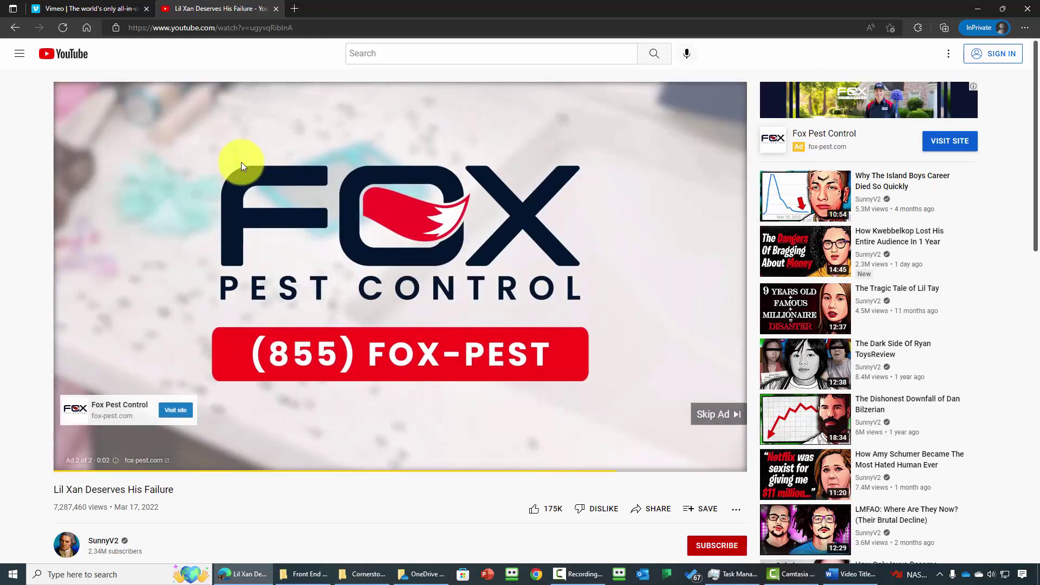
# Step: Close the YouTube video tab
pyautogui.hotkey('ctrl', 'w')
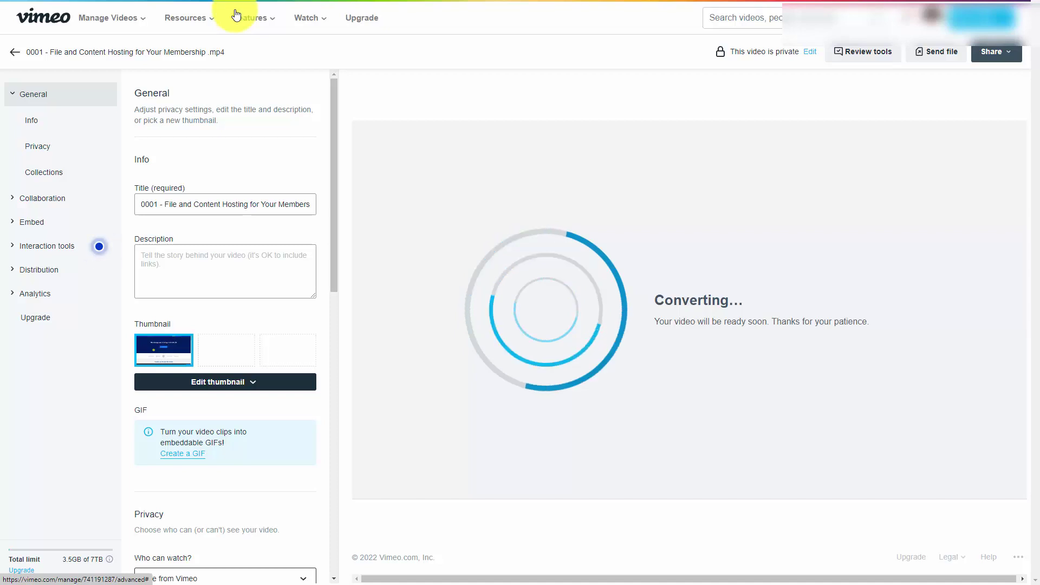
# Step: Restrict the video's embedding to the membership site's specific domain
pyautogui.scroll(-5, 292, 347)
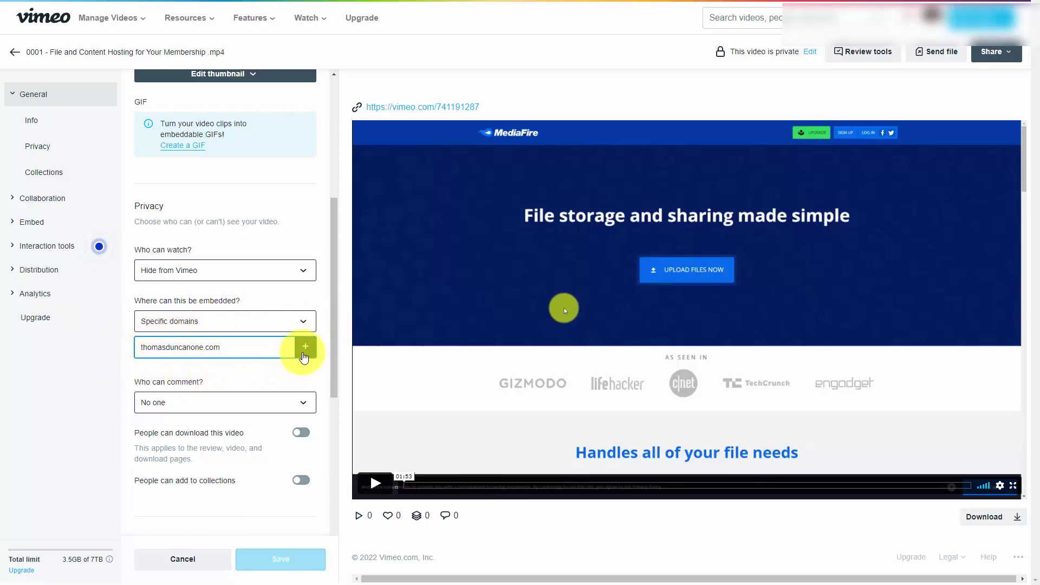
pyautogui.click(304, 359)
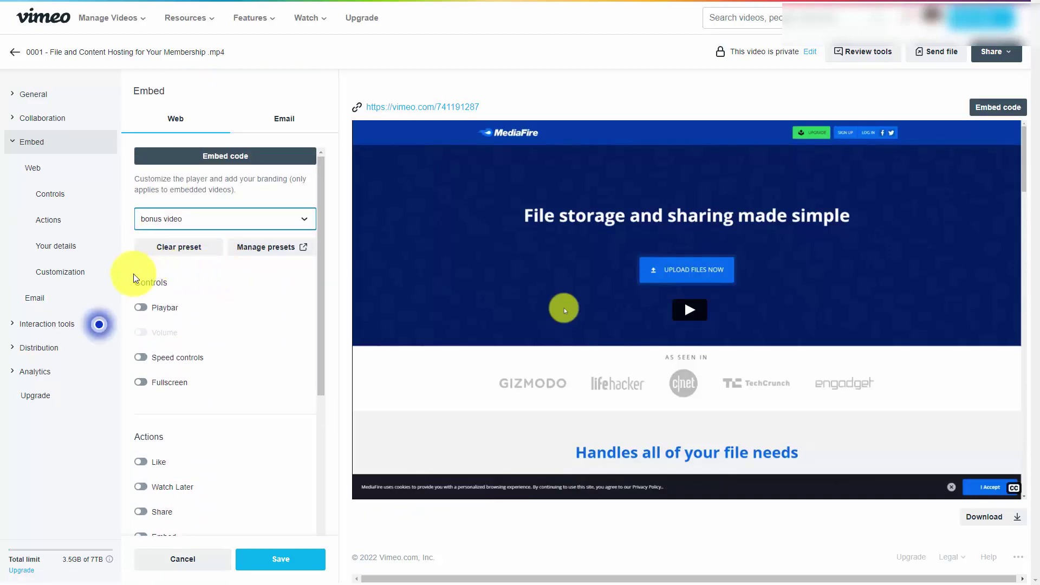
# Step: Copy the Vimeo video's iframe embed code from the Embed code dialog
pyautogui.scroll(-2, 228, 325)
pyautogui.scroll(2, 226, 324)
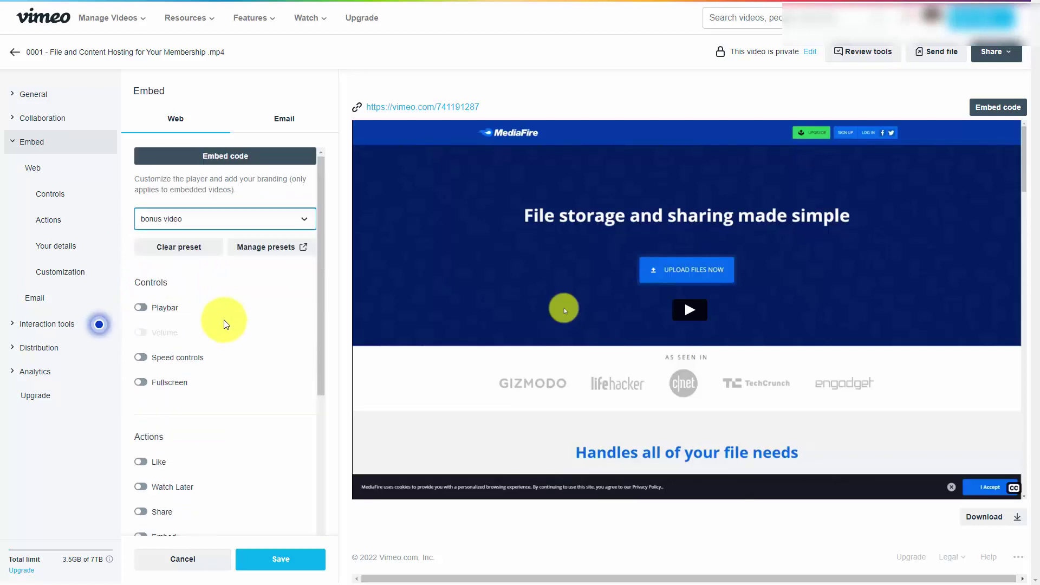
pyautogui.scroll(-5, 227, 325)
pyautogui.scroll(5, 232, 323)
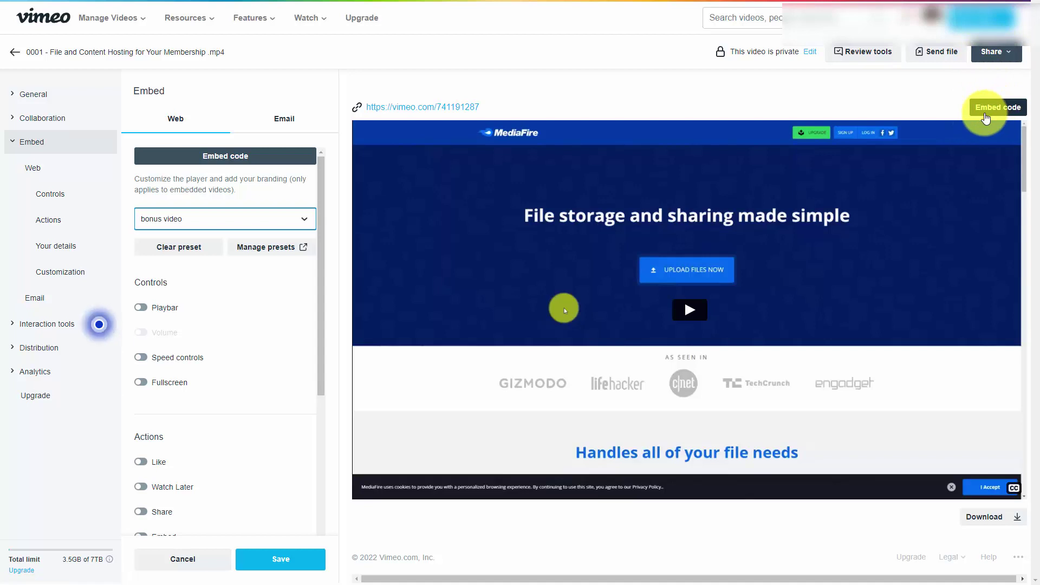
pyautogui.click(985, 118)
pyautogui.click(602, 338)
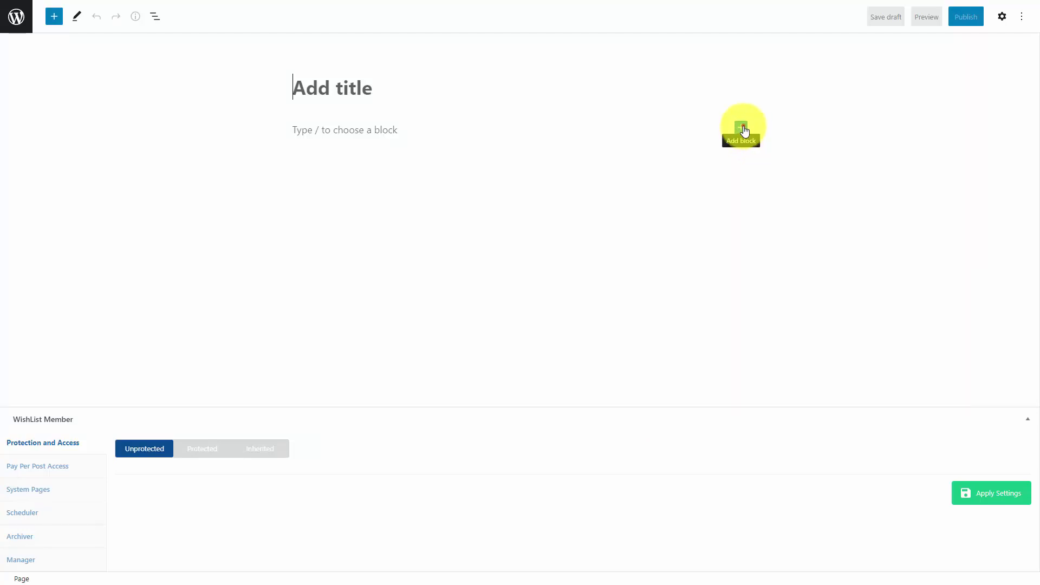
# Step: Add a Custom HTML block to the page containing the pasted Vimeo iframe code
pyautogui.click(743, 130)
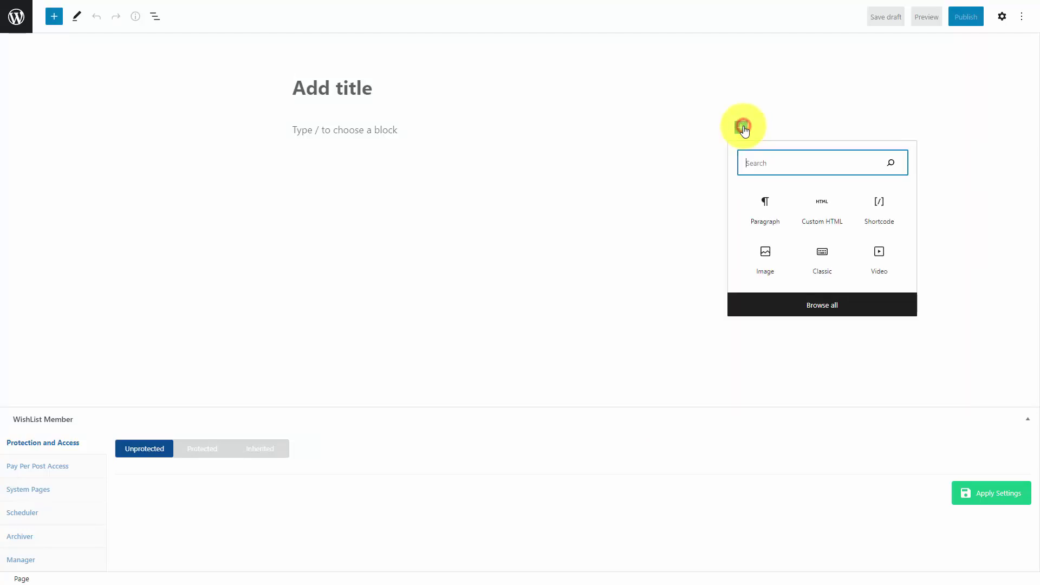
pyautogui.click(818, 203)
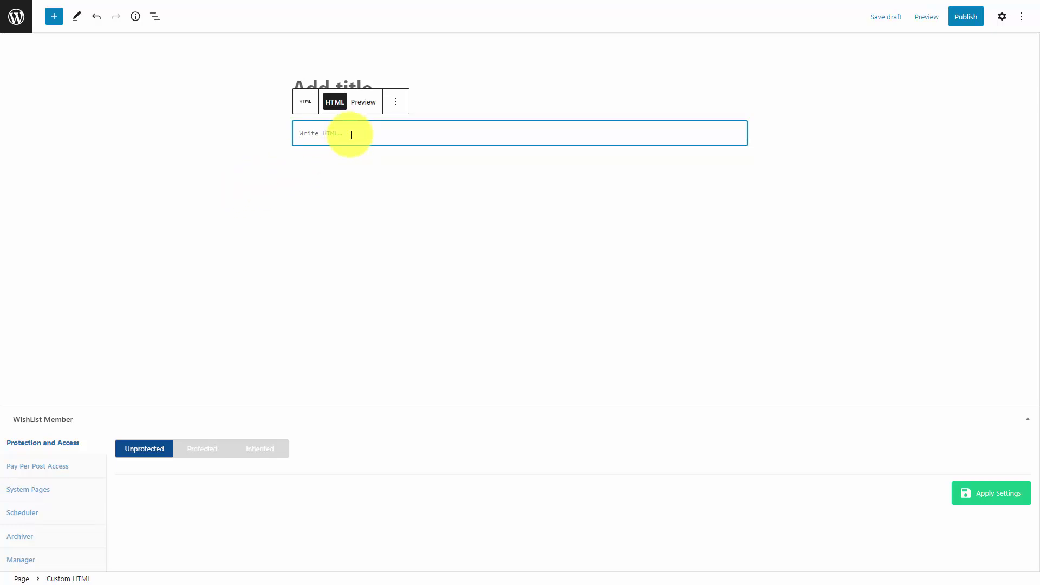
pyautogui.hotkey('ctrl', 'v')
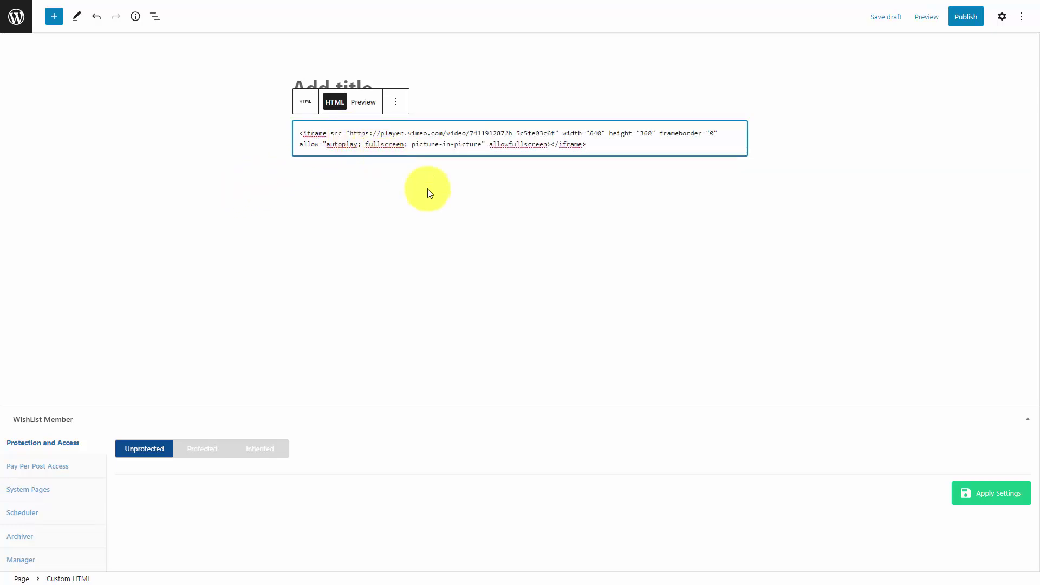
# Step: Publish the page and view it on the live site
pyautogui.click(964, 18)
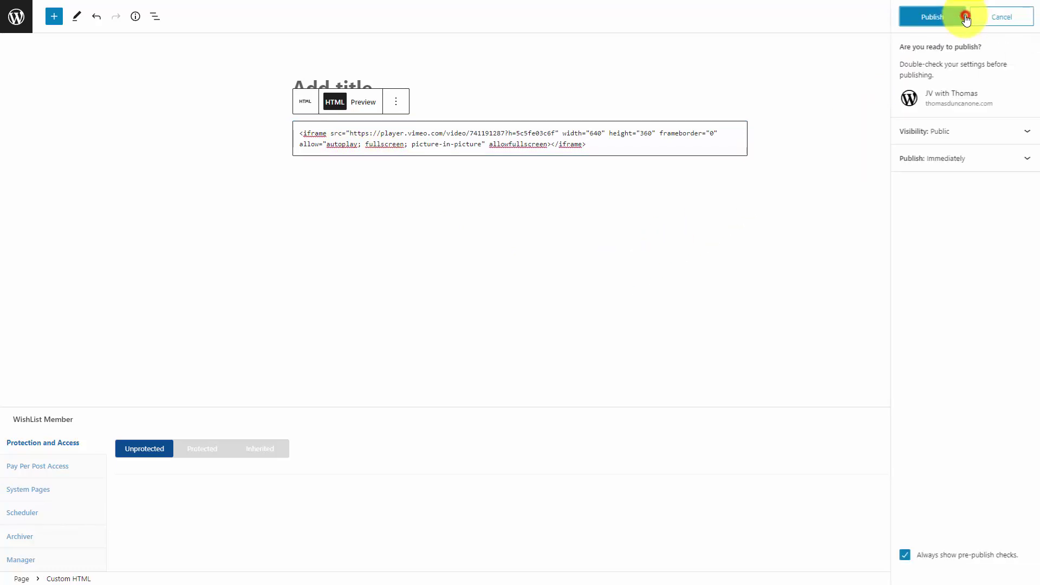
pyautogui.click(923, 21)
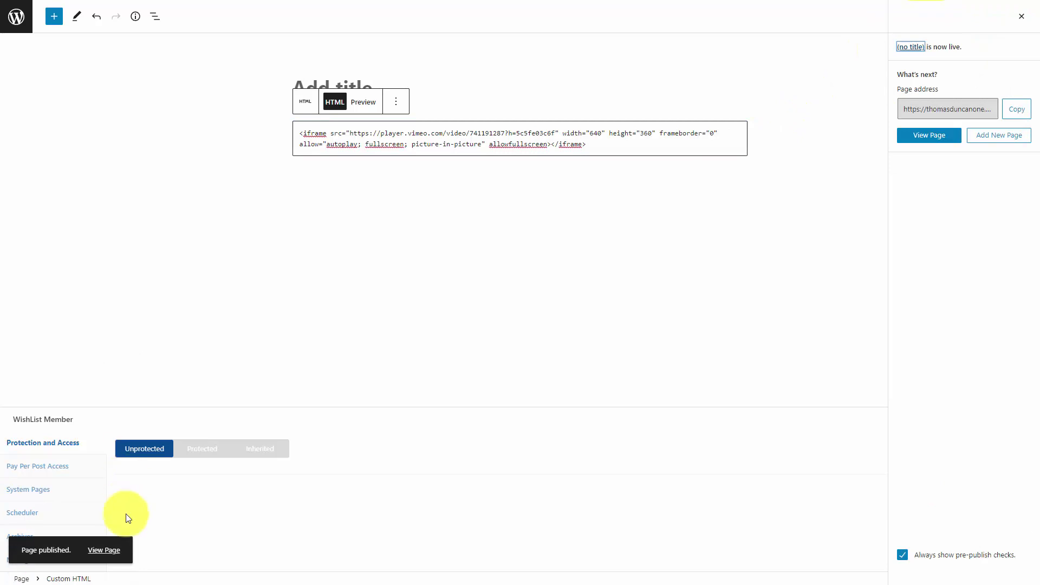
pyautogui.click(104, 550)
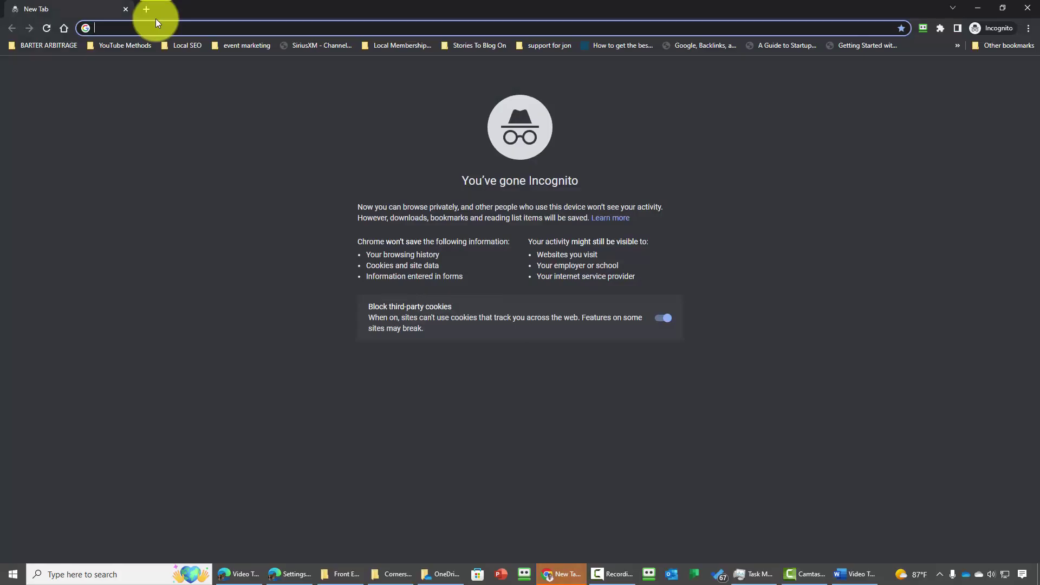
# Step: Load the pasted Teachable course lecture URL in the Incognito tab
pyautogui.hotkey('ctrl', 'v')
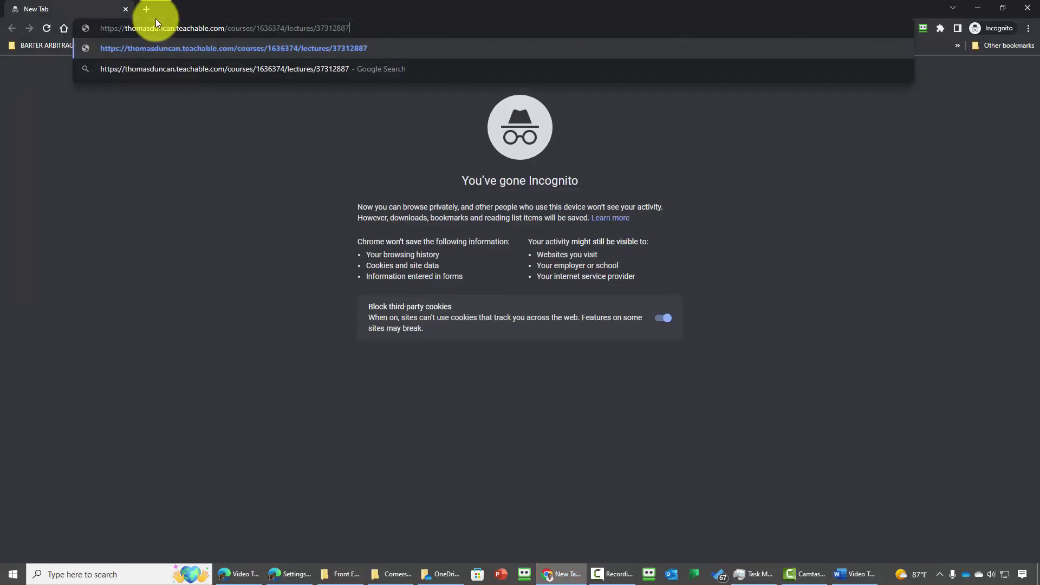
pyautogui.press('Return')
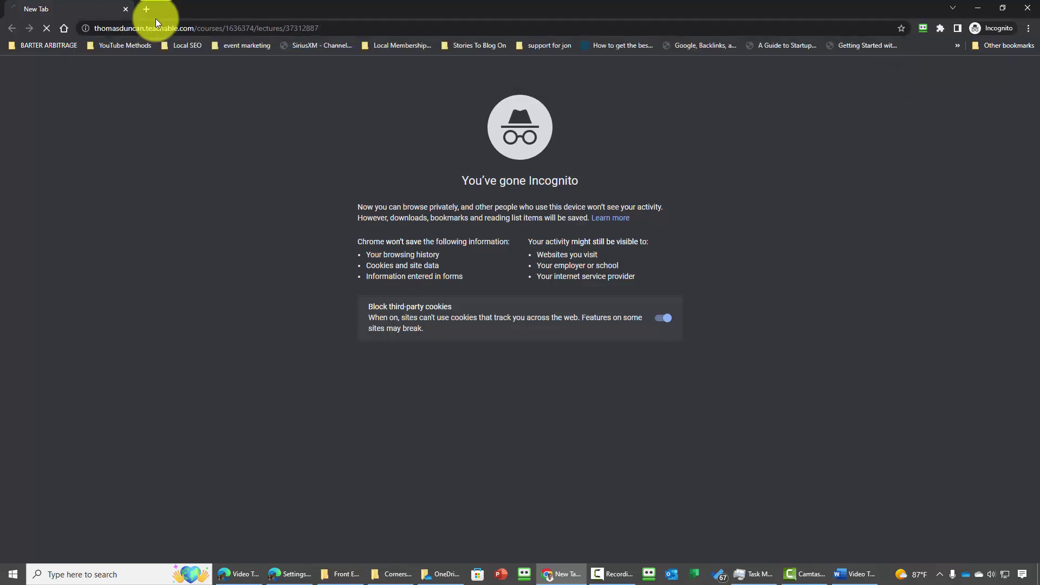